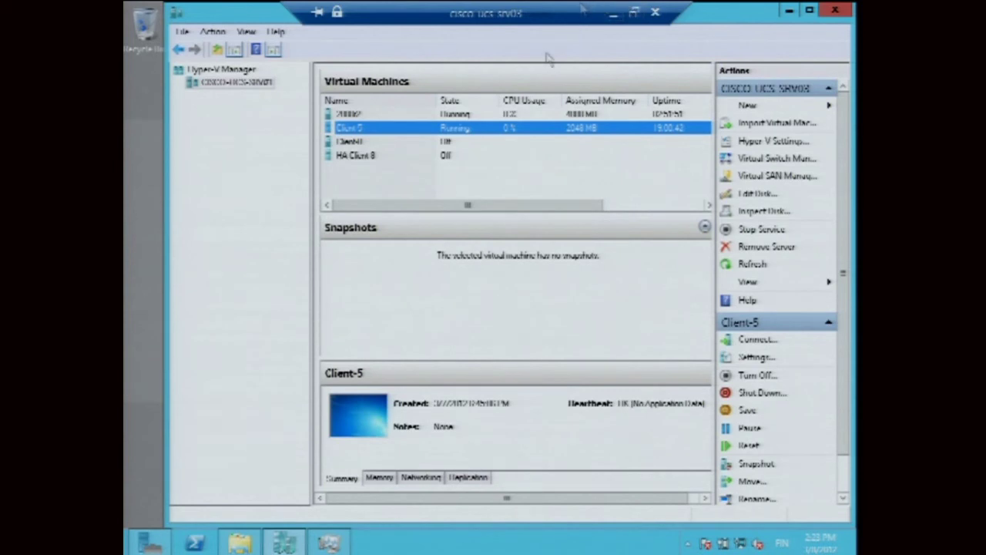
# Start enabling replication for the Client-5 virtual machine with broker.systempartners.fi as the replica server
pyautogui.rightClick(408, 134)
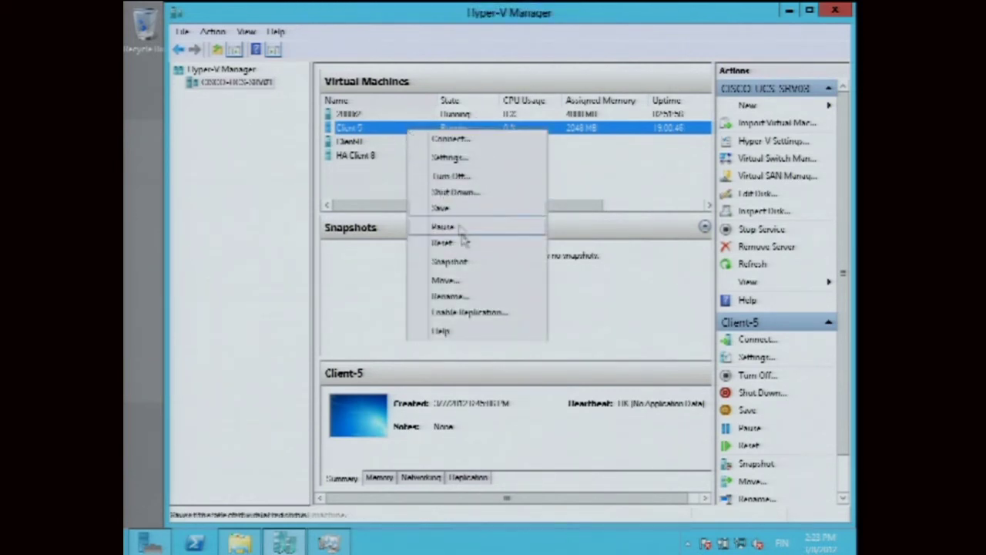
pyautogui.click(486, 312)
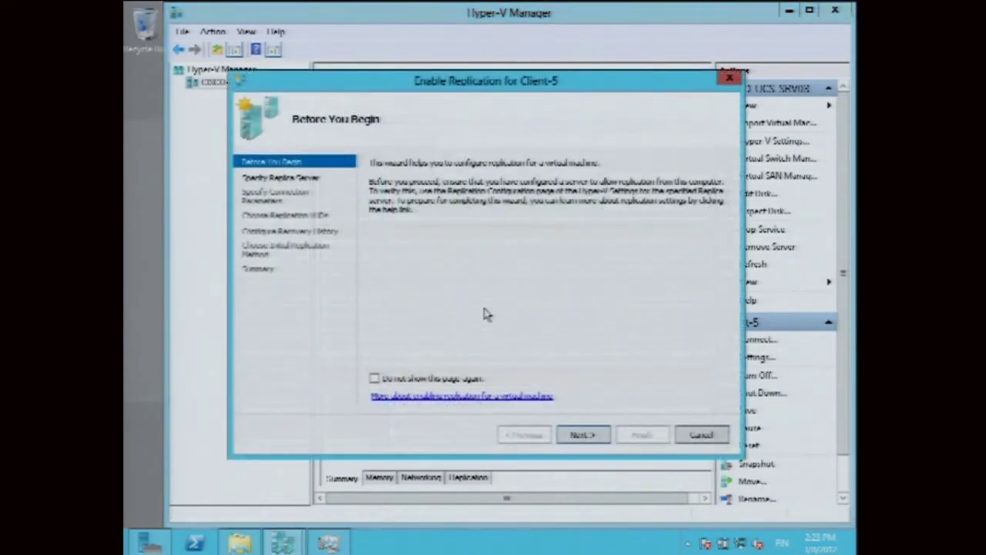
pyautogui.click(582, 435)
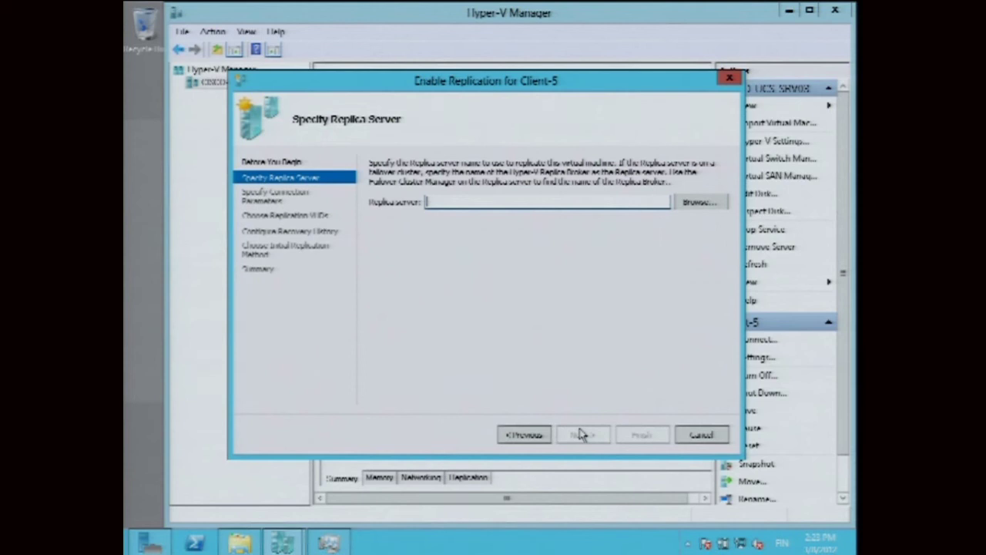
pyautogui.write('h')
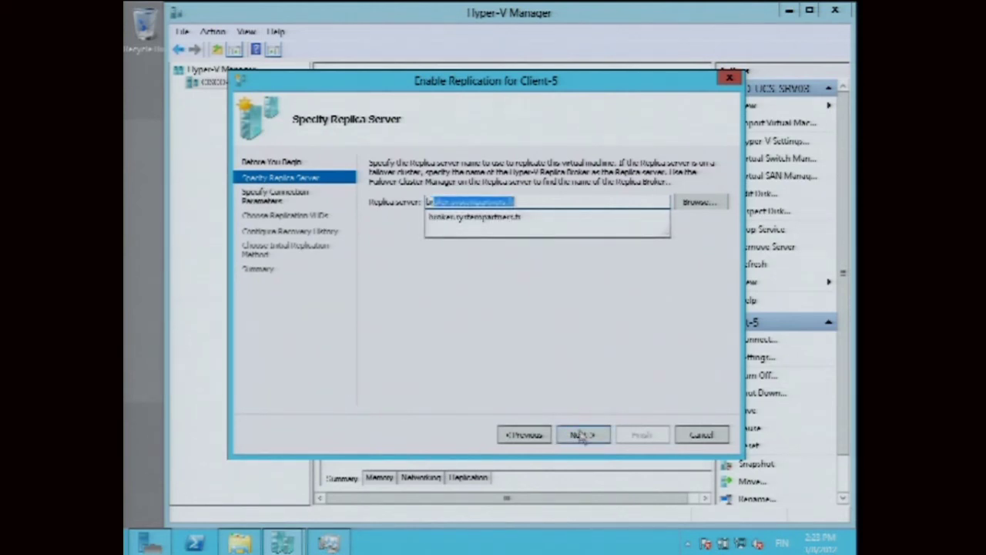
pyautogui.write('u')
pyautogui.click(582, 437)
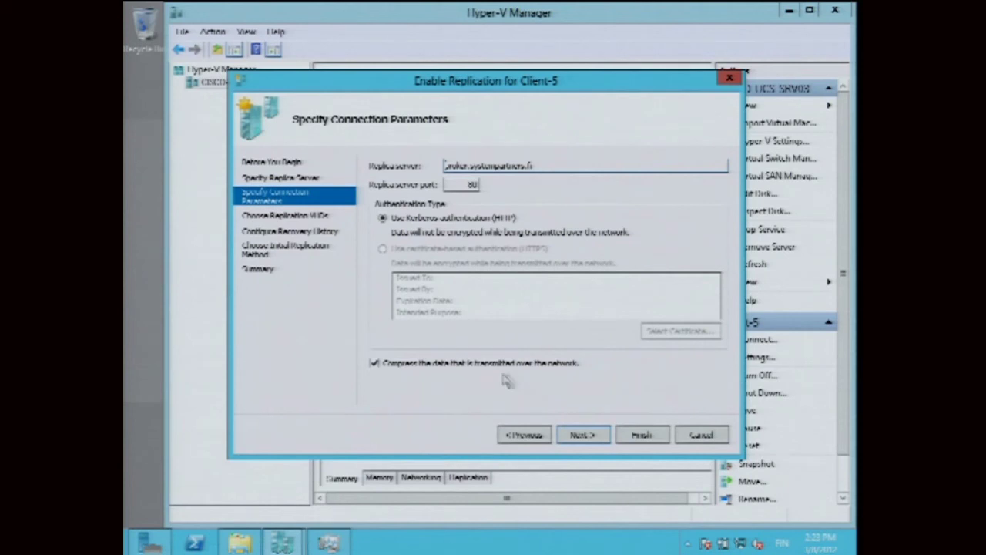
# Accept the connection parameters and replication disks for Client-5, and store only the latest recovery point
pyautogui.click(583, 436)
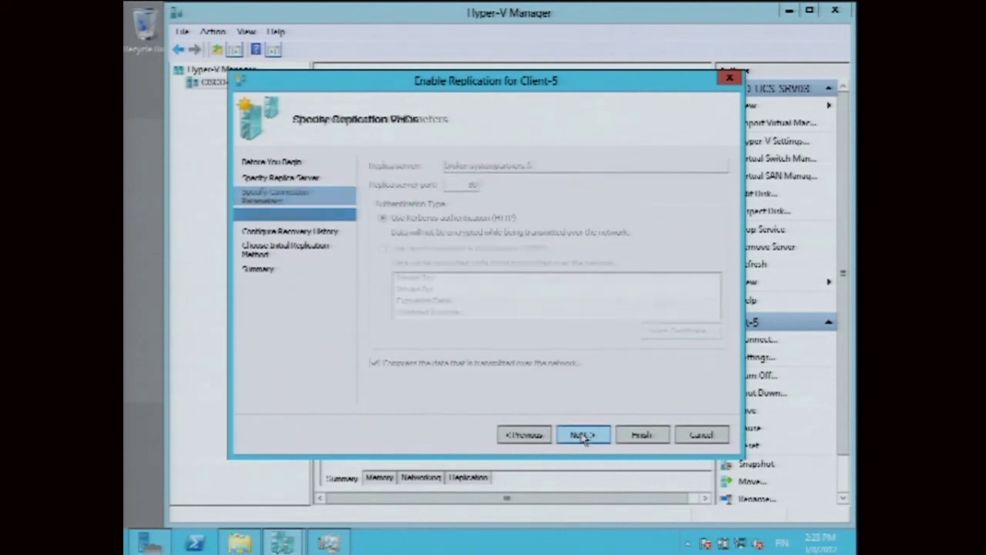
pyautogui.click(583, 437)
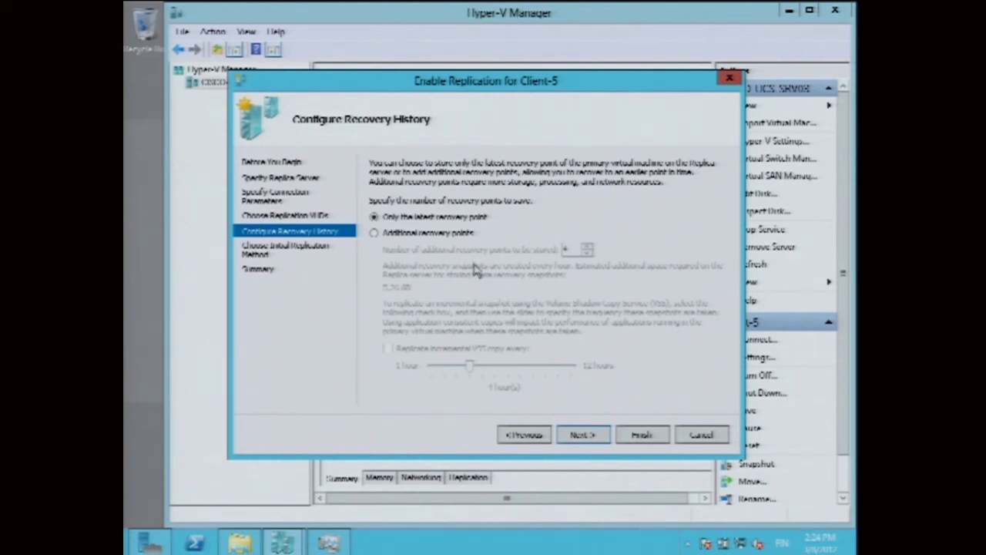
pyautogui.click(455, 233)
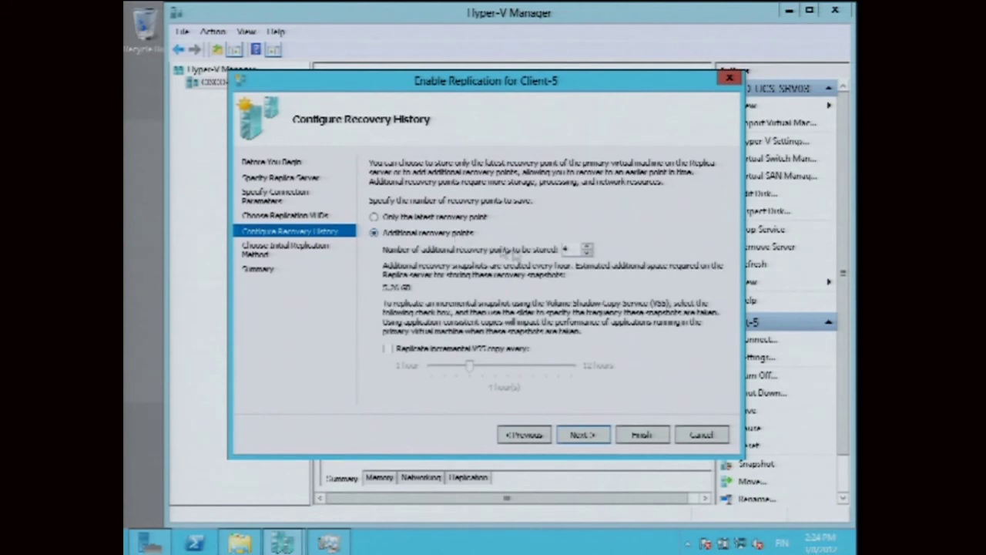
pyautogui.click(390, 349)
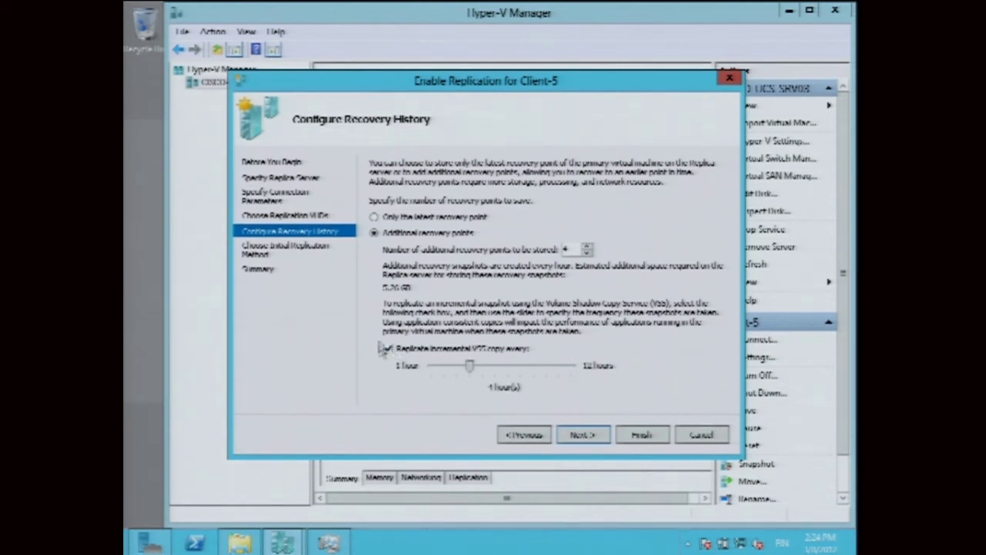
pyautogui.click(374, 217)
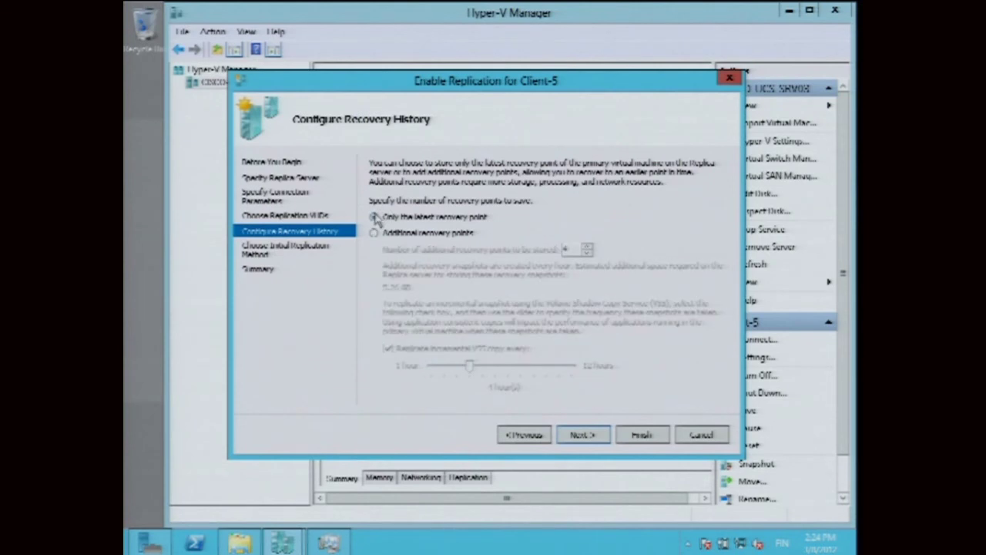
pyautogui.click(603, 442)
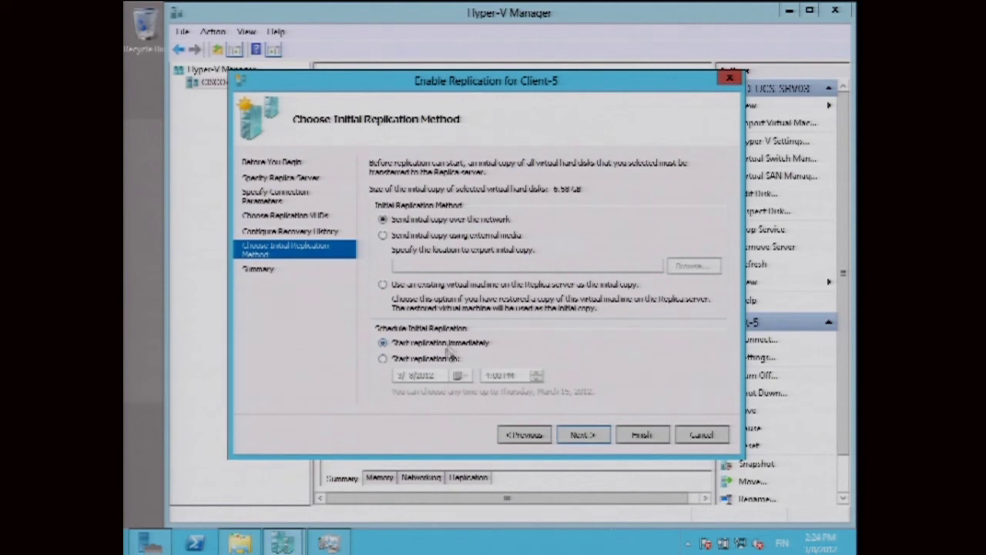
# Try to enable Client-5's replication with the initial copy sent over the network and started immediately
pyautogui.click(582, 435)
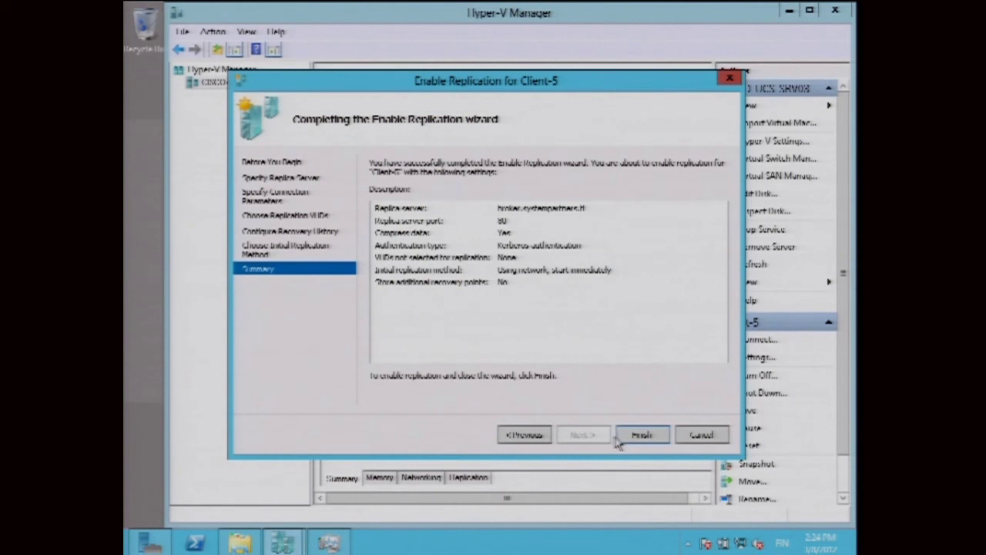
pyautogui.click(636, 435)
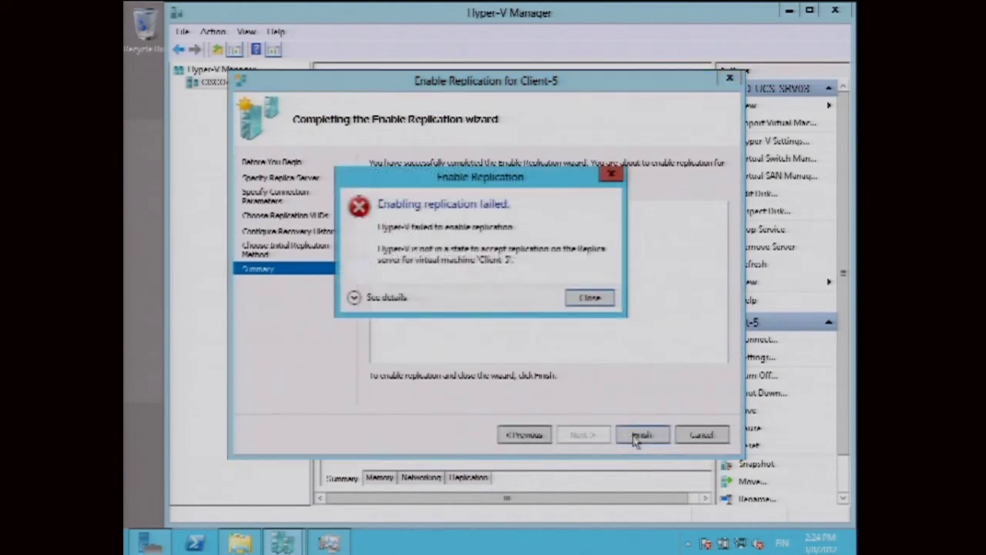
pyautogui.click(589, 298)
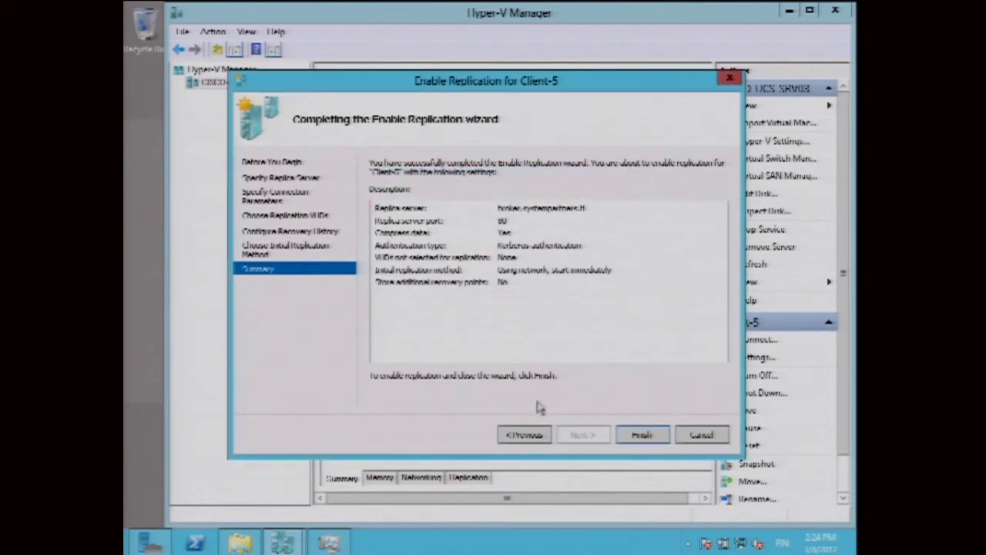
# Retry enabling Client-5's replication with the same initial replication method, and cancel the wizard
pyautogui.click(532, 435)
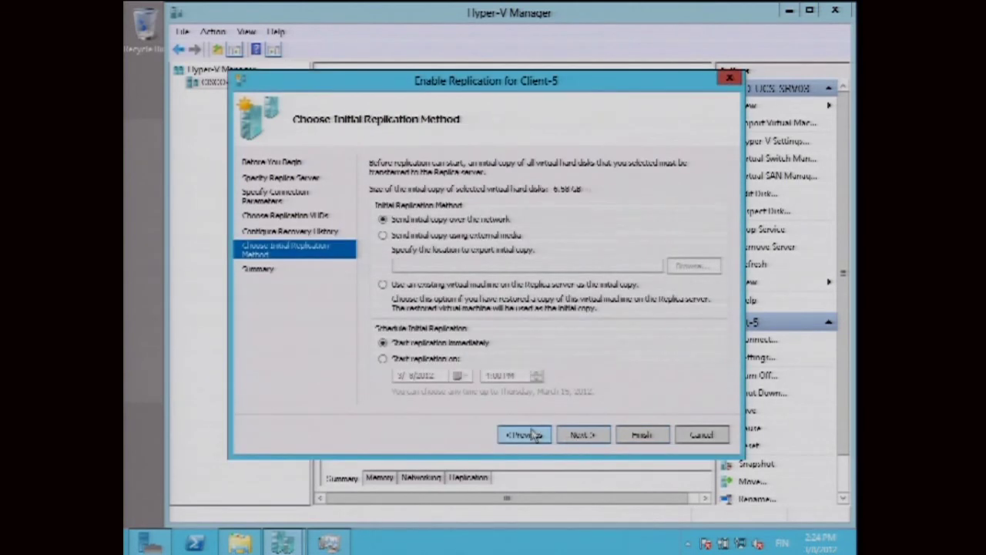
pyautogui.click(592, 437)
pyautogui.click(628, 437)
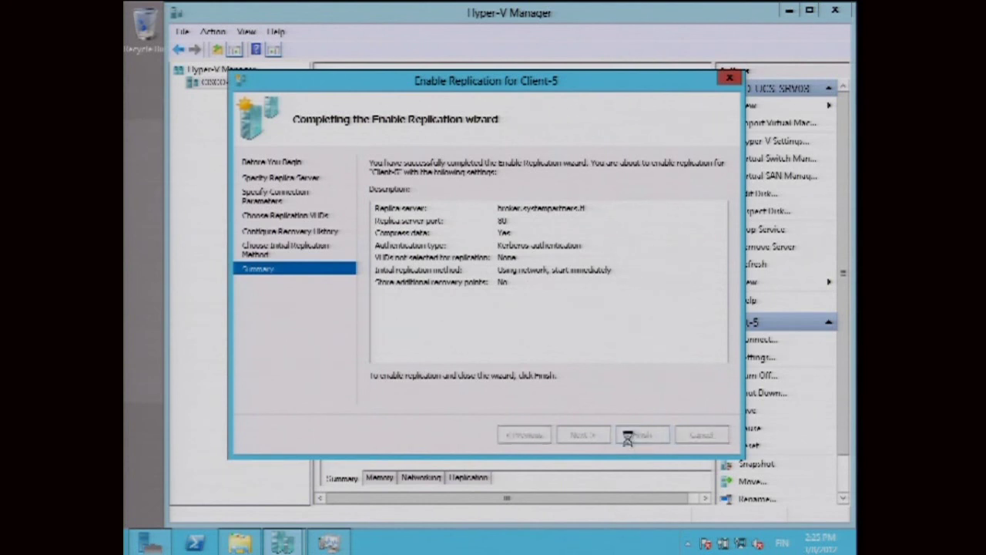
pyautogui.click(585, 296)
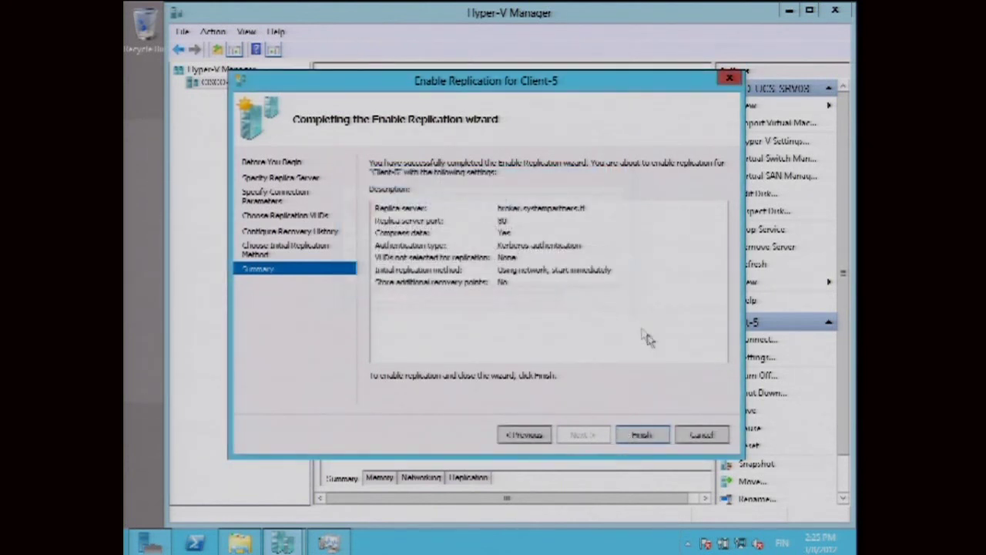
pyautogui.click(701, 435)
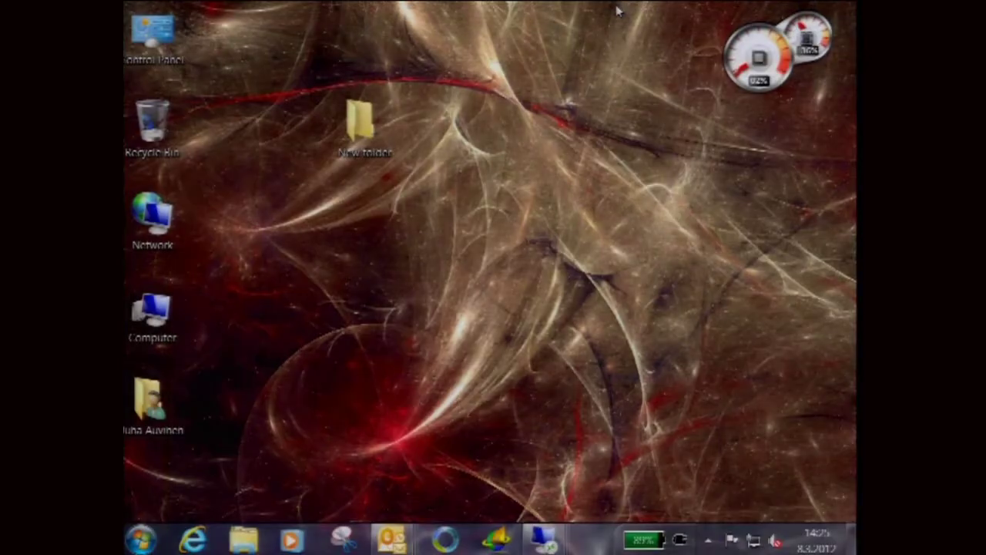
# Switch to the cisco-ucs-srv02 remote desktop session and bring up its Hyper-V Manager
pyautogui.click(616, 10)
pyautogui.moveTo(558, 542)
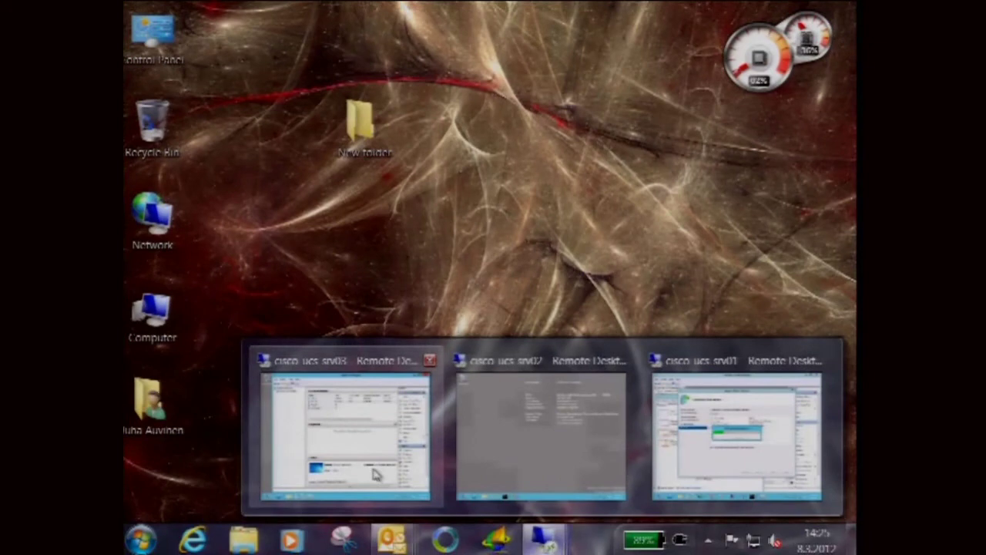
pyautogui.click(508, 463)
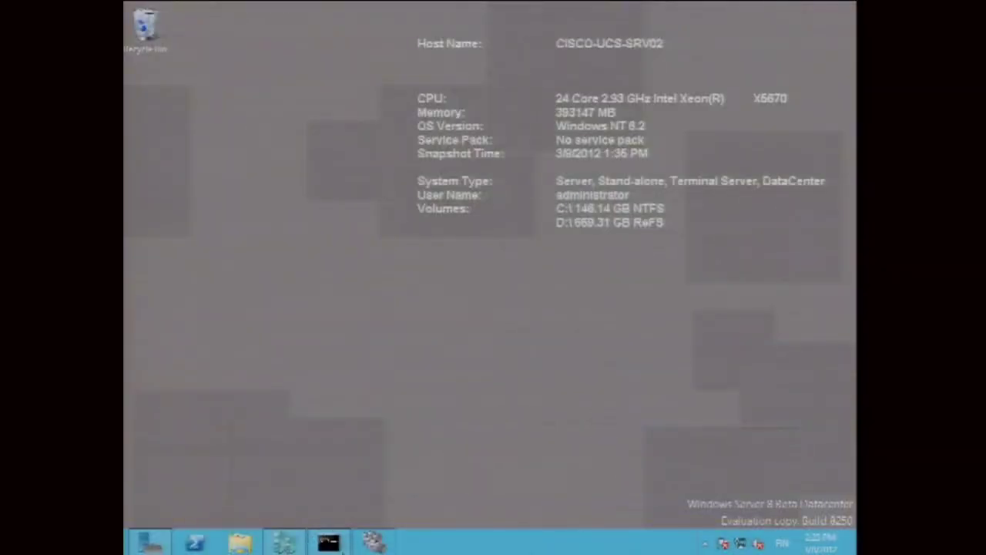
pyautogui.click(291, 544)
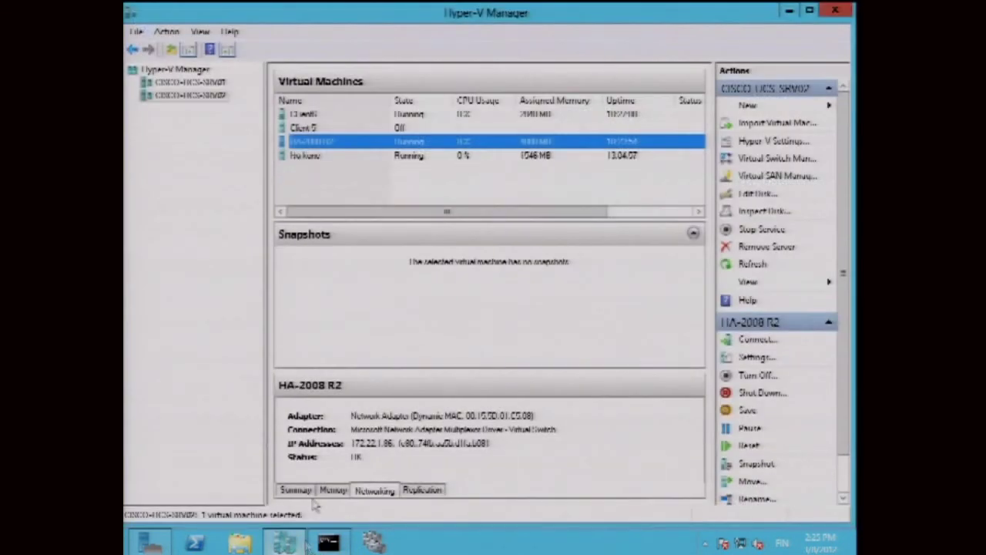
# Start enabling replication for the HA-2008 R2 virtual machine with CISCO-UCS-SRV03 as the replica server
pyautogui.rightClick(333, 148)
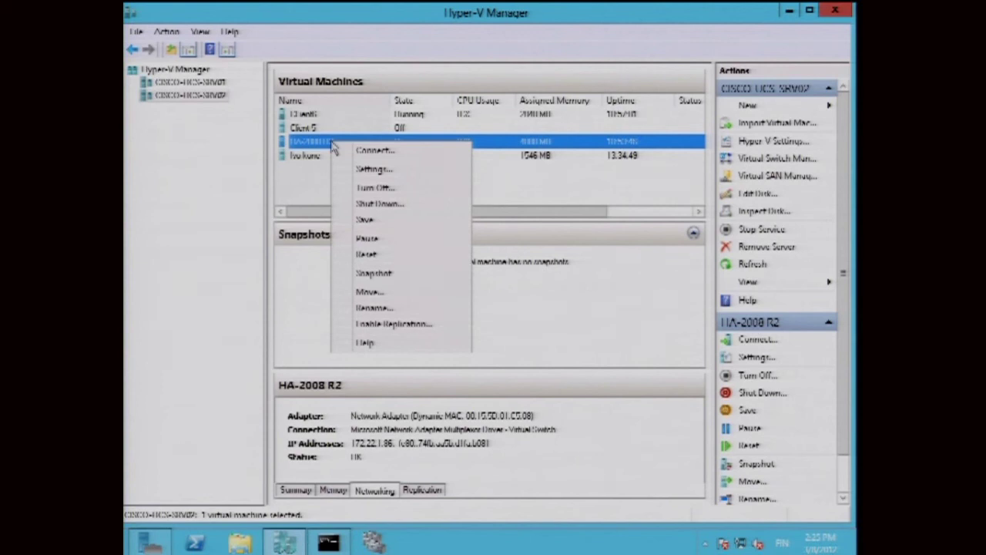
pyautogui.click(393, 341)
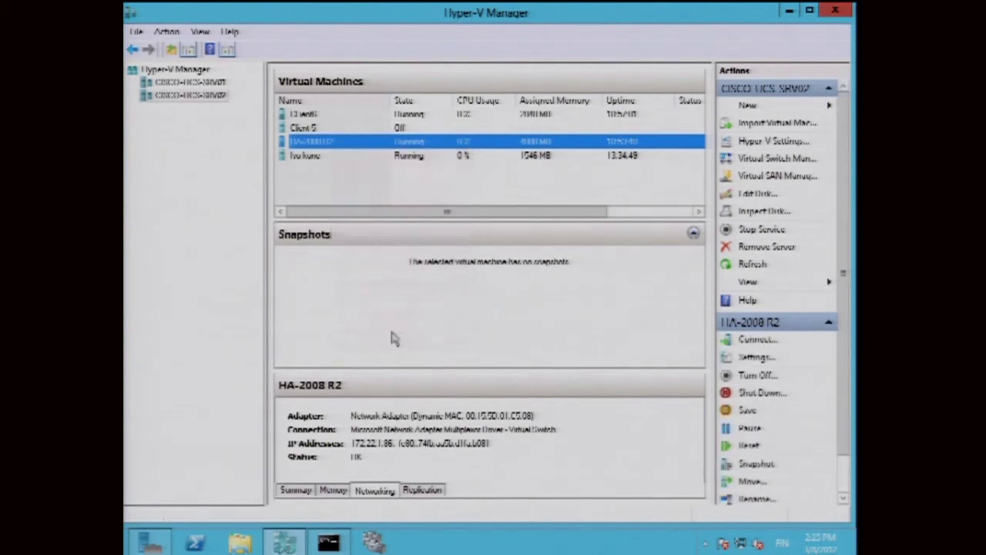
pyautogui.click(570, 439)
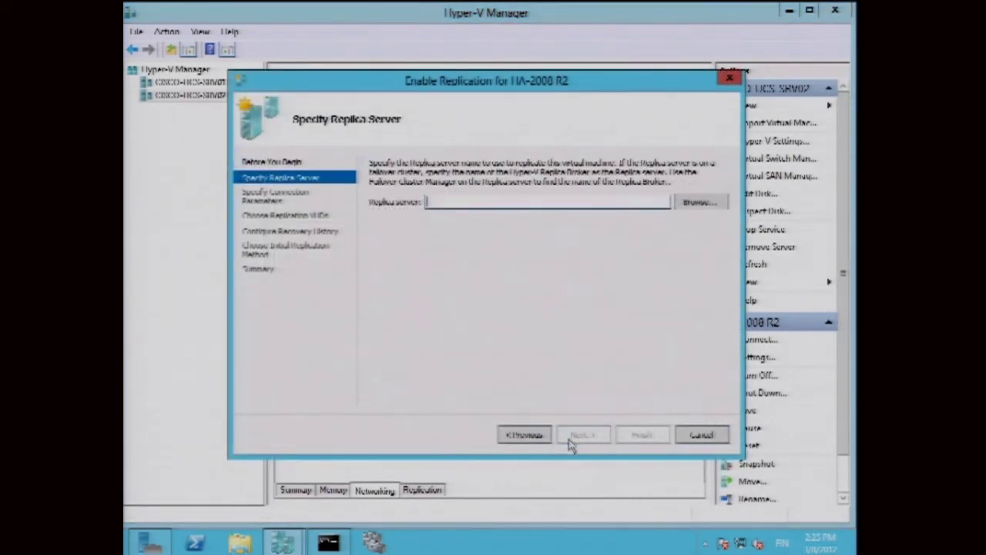
pyautogui.write('cisco-ucs-srv03')
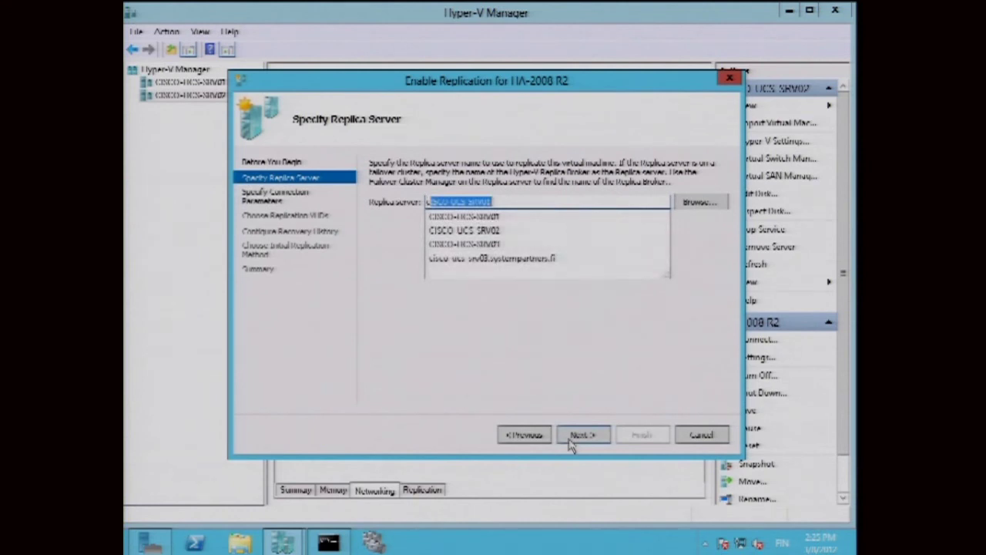
pyautogui.press('Down')
pyautogui.press('Down')
pyautogui.press('Down')
pyautogui.press('Down')
pyautogui.click(570, 439)
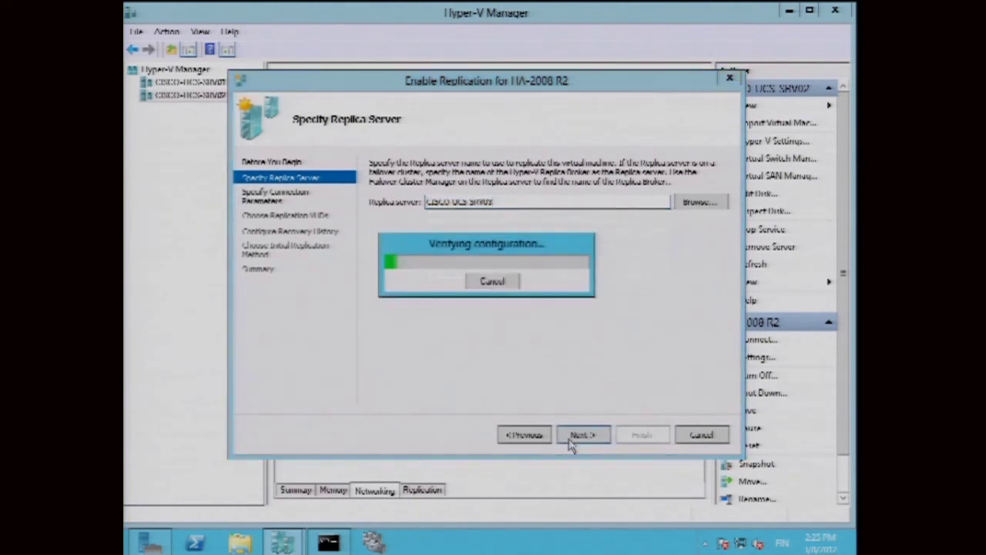
# Enable HA-2008 R2's replication with default parameters and an immediate initial copy over the network, and open the replica's settings
pyautogui.click(571, 439)
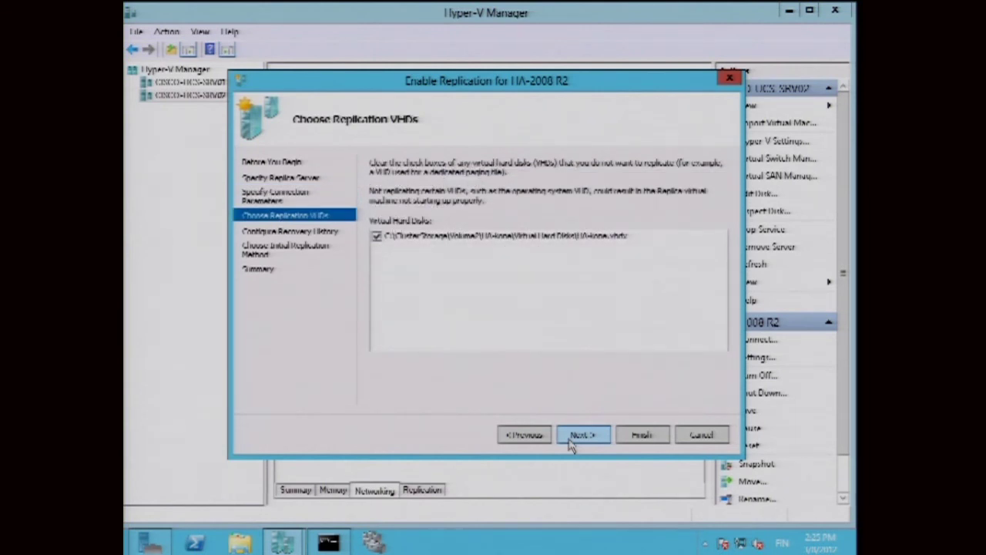
pyautogui.click(570, 439)
pyautogui.click(570, 439)
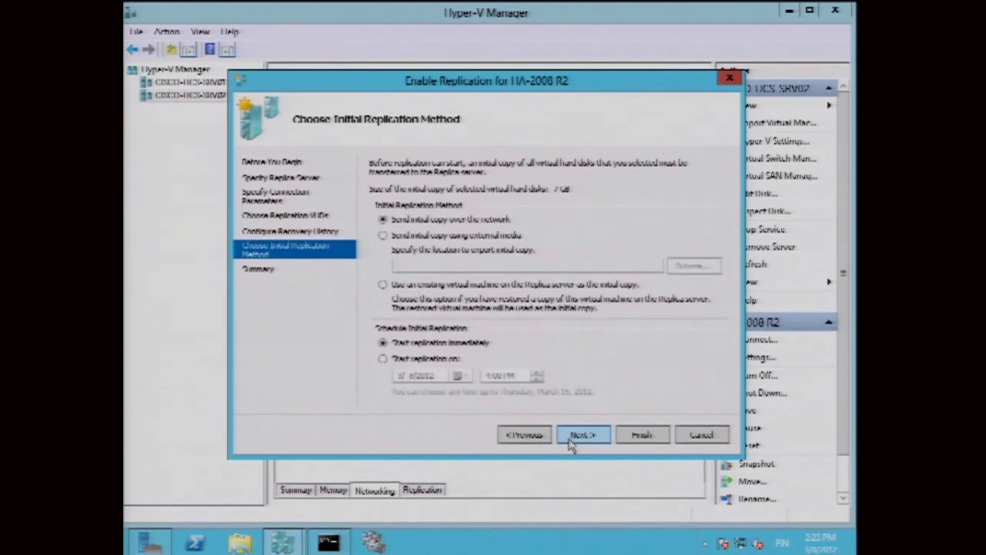
pyautogui.click(571, 439)
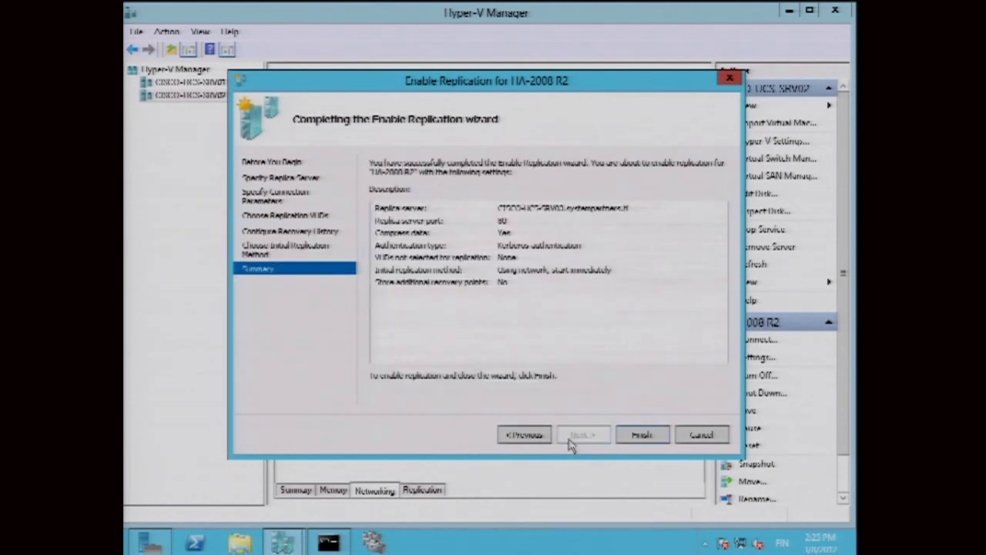
pyautogui.click(630, 433)
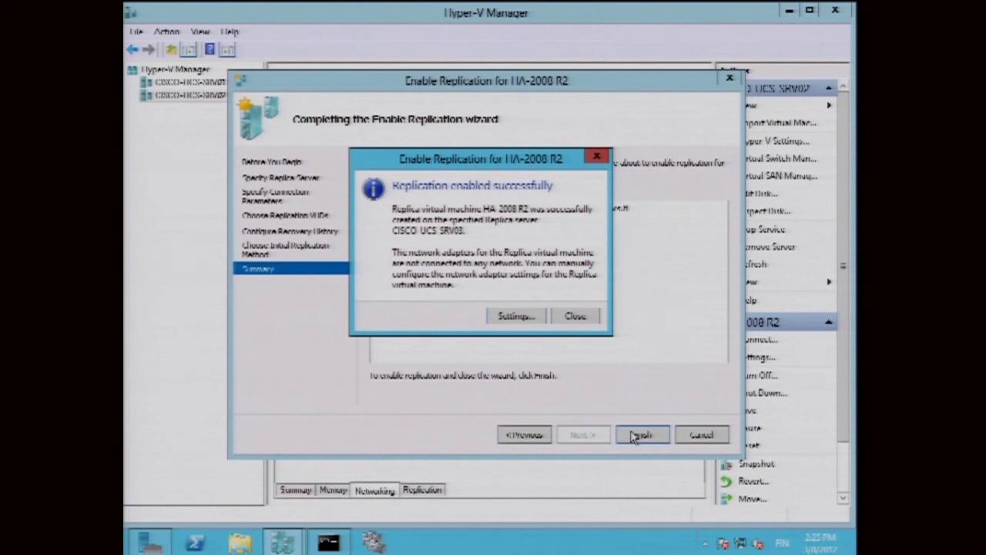
pyautogui.click(516, 316)
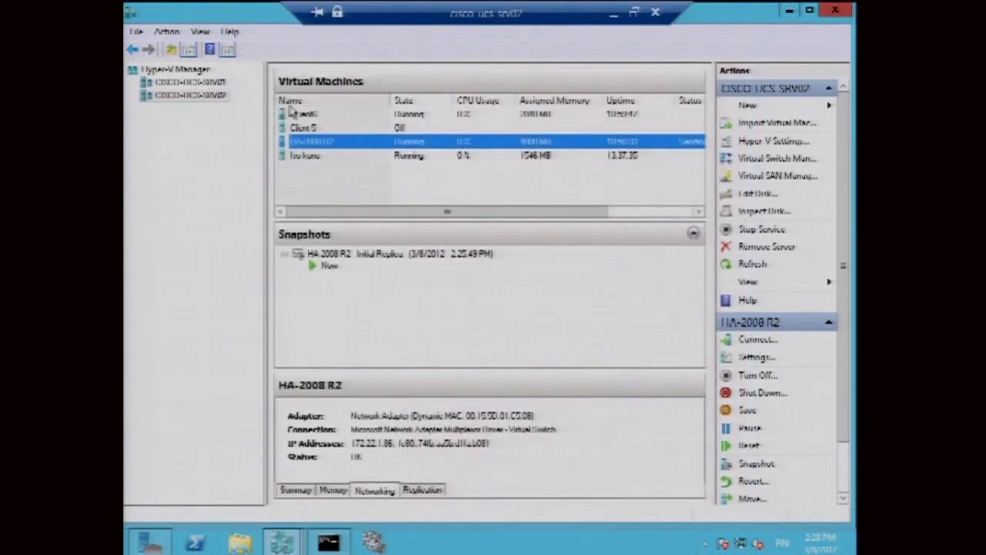
pyautogui.click(304, 114)
pyautogui.rightClick(304, 115)
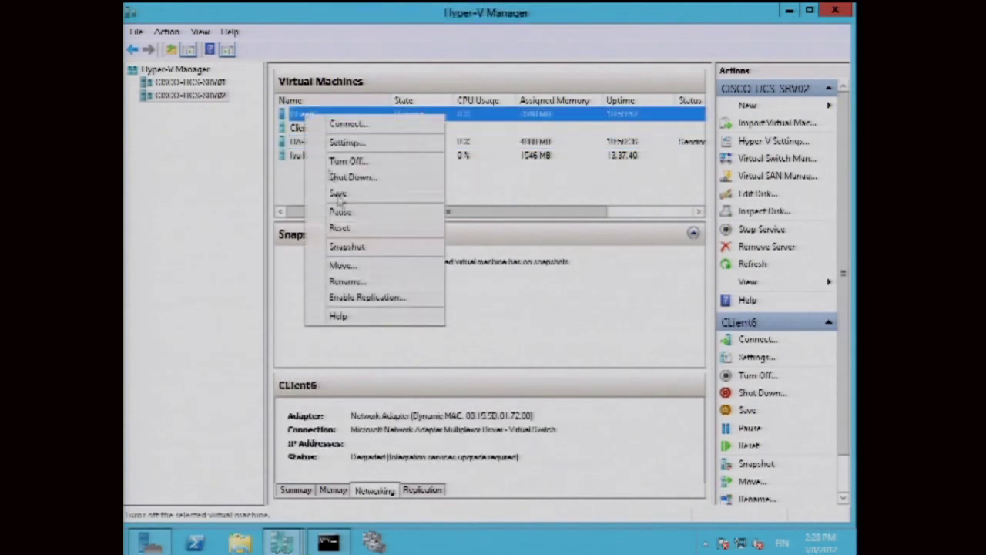
pyautogui.click(231, 142)
pyautogui.click(299, 128)
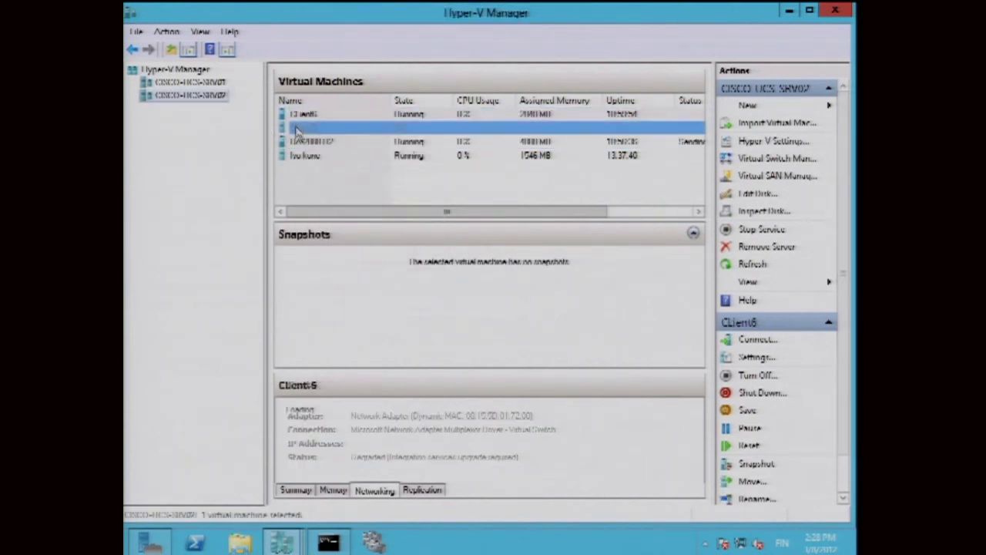
pyautogui.rightClick(299, 128)
pyautogui.click(244, 213)
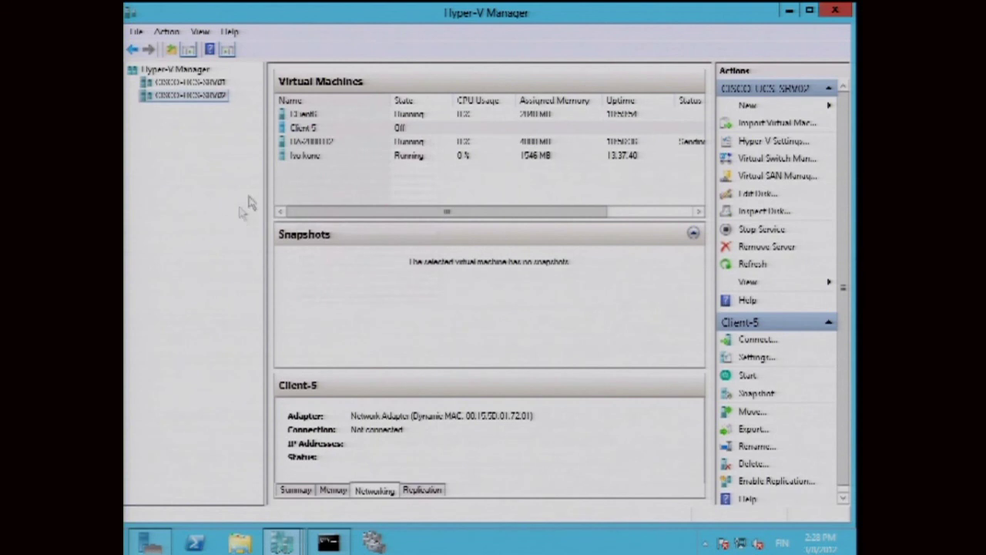
pyautogui.rightClick(292, 157)
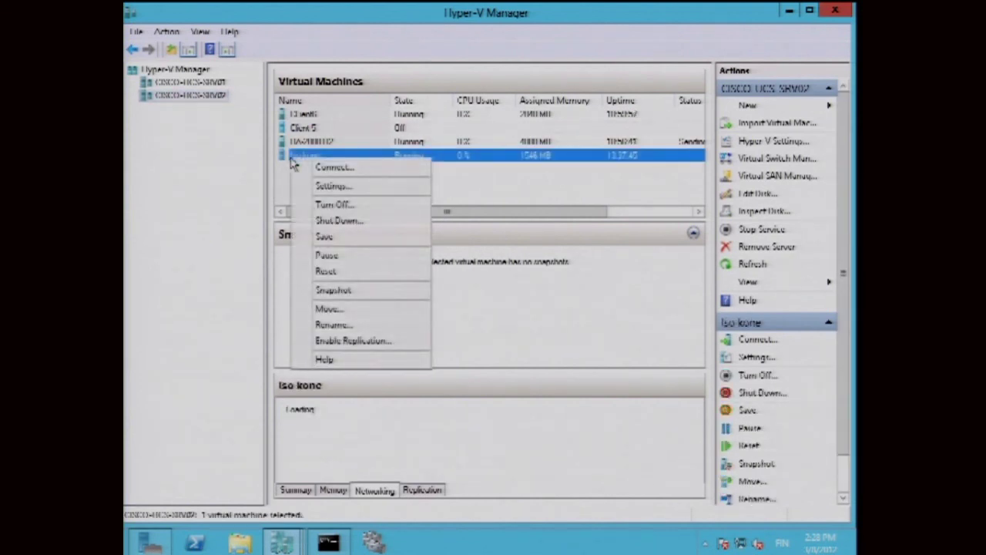
pyautogui.click(221, 193)
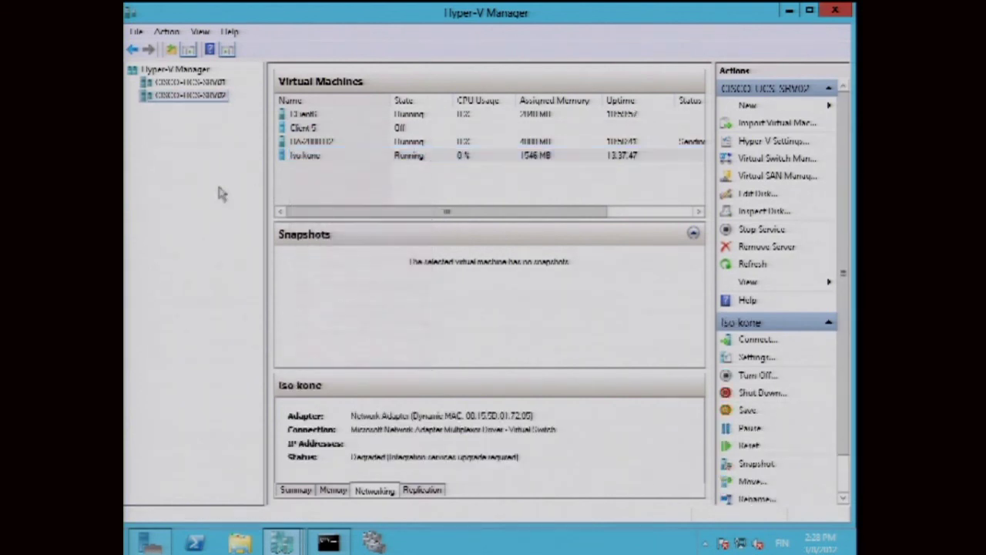
# Switch to the CISCO-UCS-SRV01 server's virtual machines and look at the replication commands offered for HA-Client-8
pyautogui.click(199, 82)
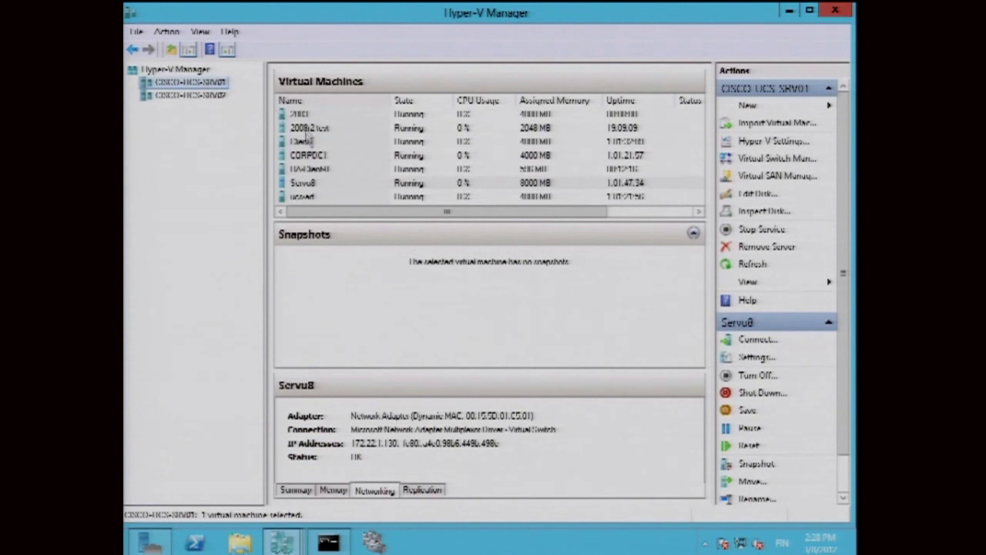
pyautogui.rightClick(313, 197)
pyautogui.rightClick(314, 183)
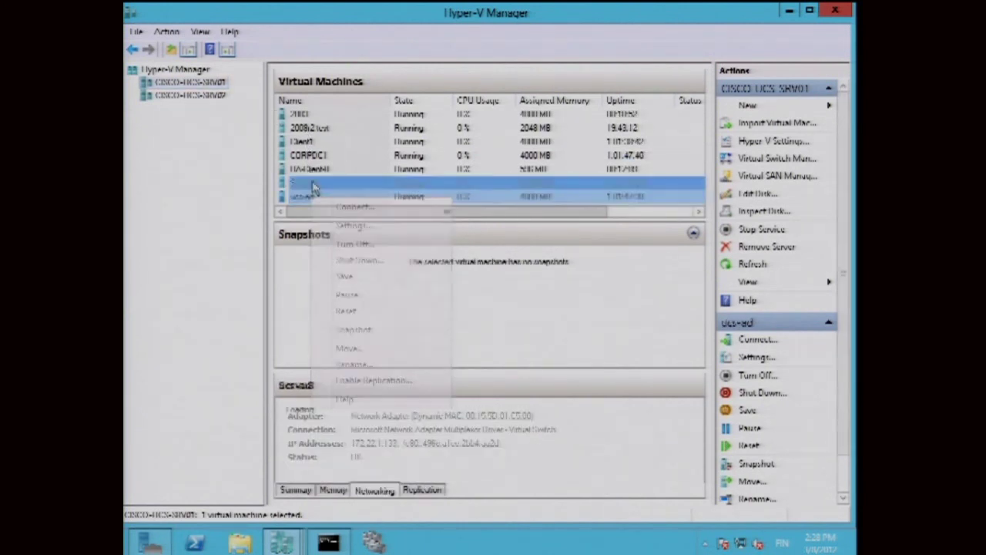
pyautogui.rightClick(315, 170)
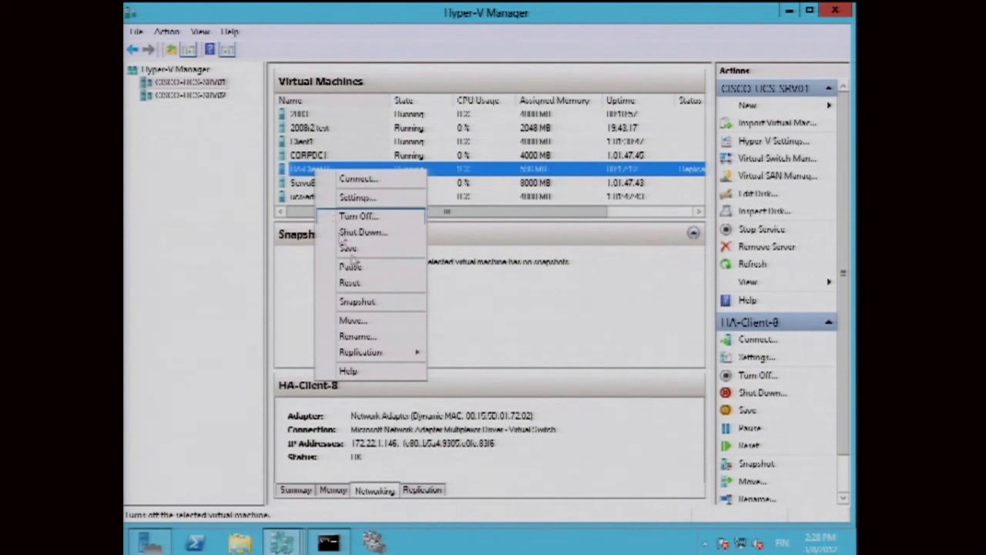
pyautogui.moveTo(383, 354)
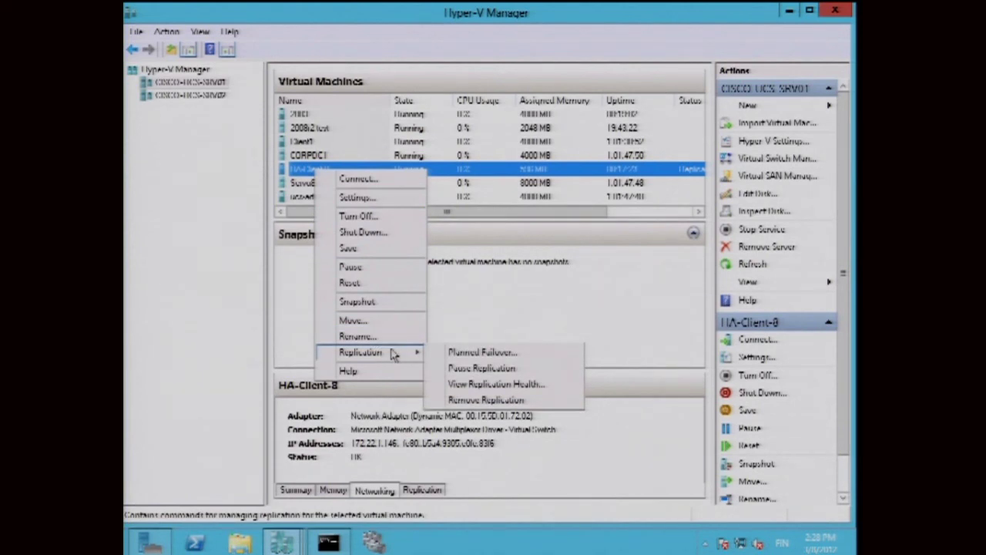
pyautogui.click(176, 349)
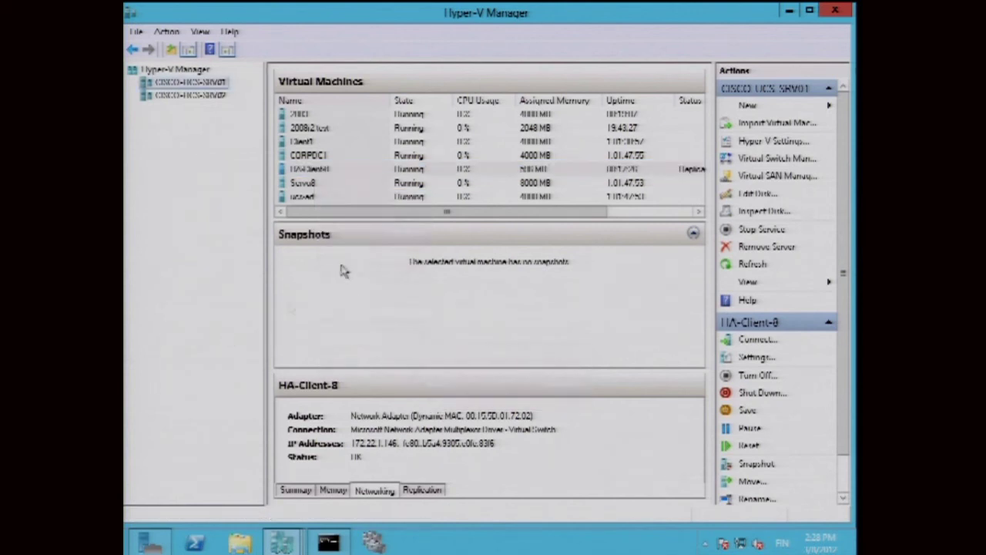
# Try a planned failover of the running HA-Client-8 with the replica set to start after failover, and cancel the dialog
pyautogui.rightClick(351, 171)
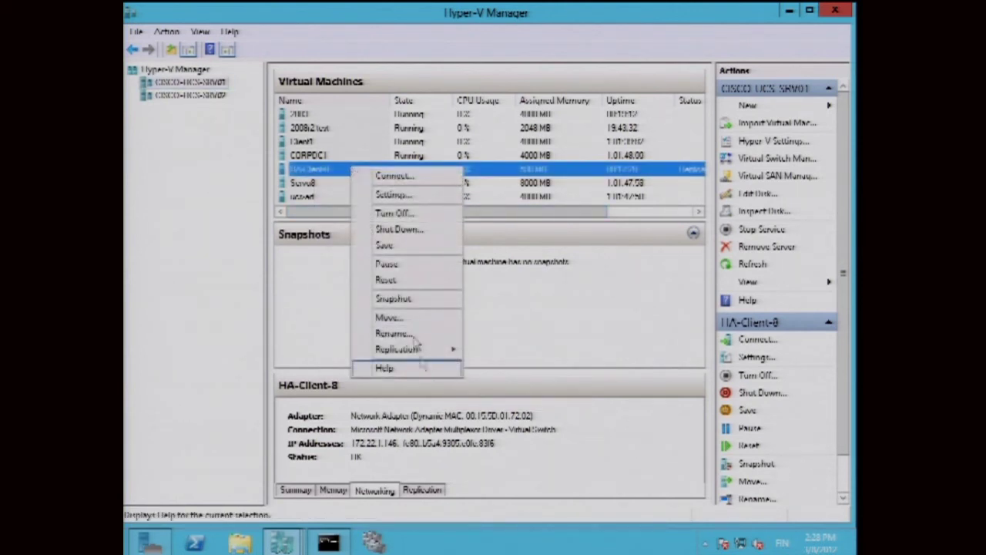
pyautogui.moveTo(420, 350)
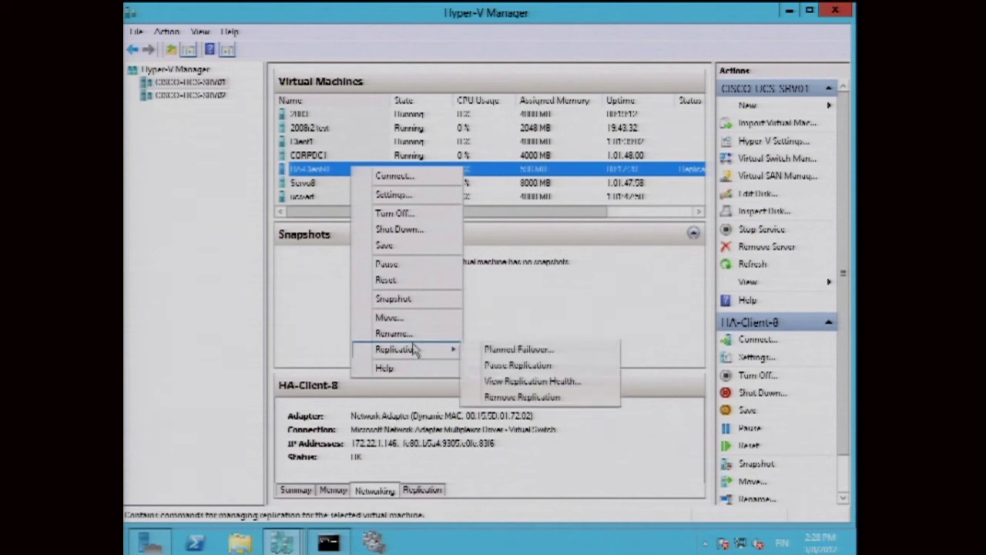
pyautogui.click(488, 353)
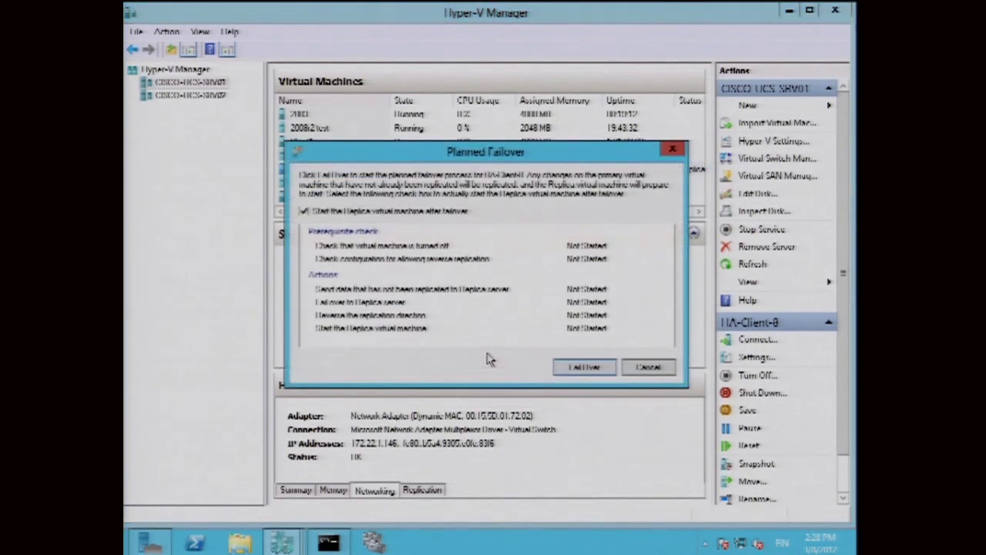
pyautogui.click(565, 367)
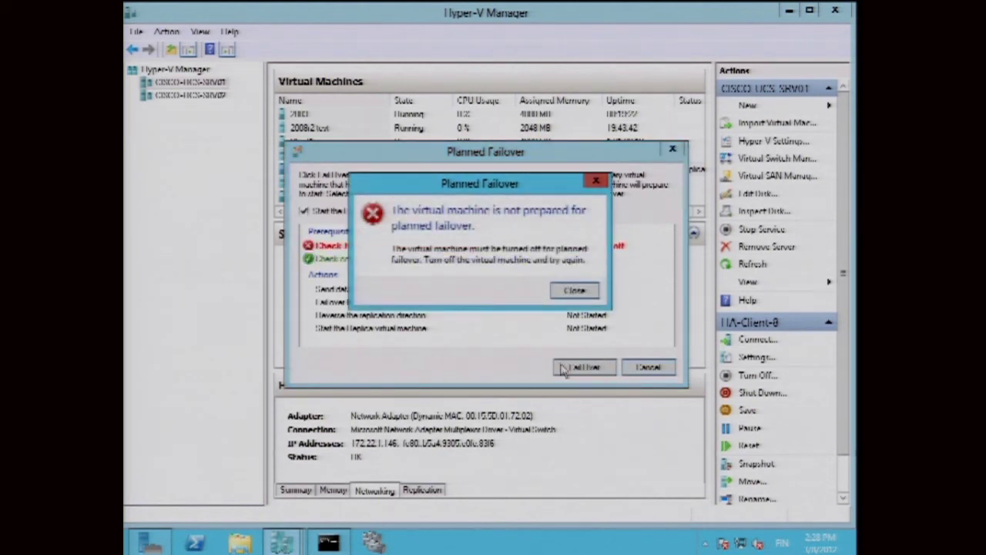
pyautogui.click(574, 293)
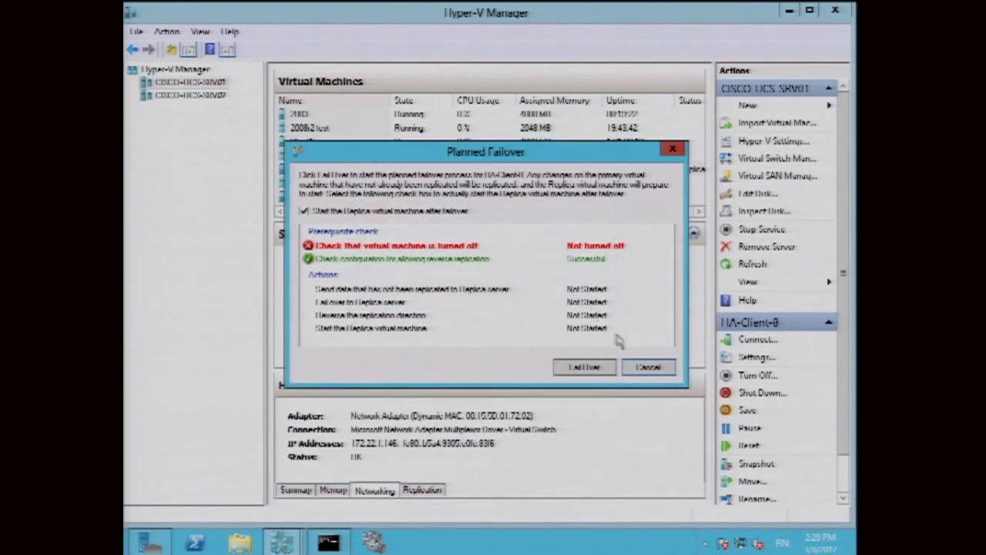
pyautogui.click(642, 369)
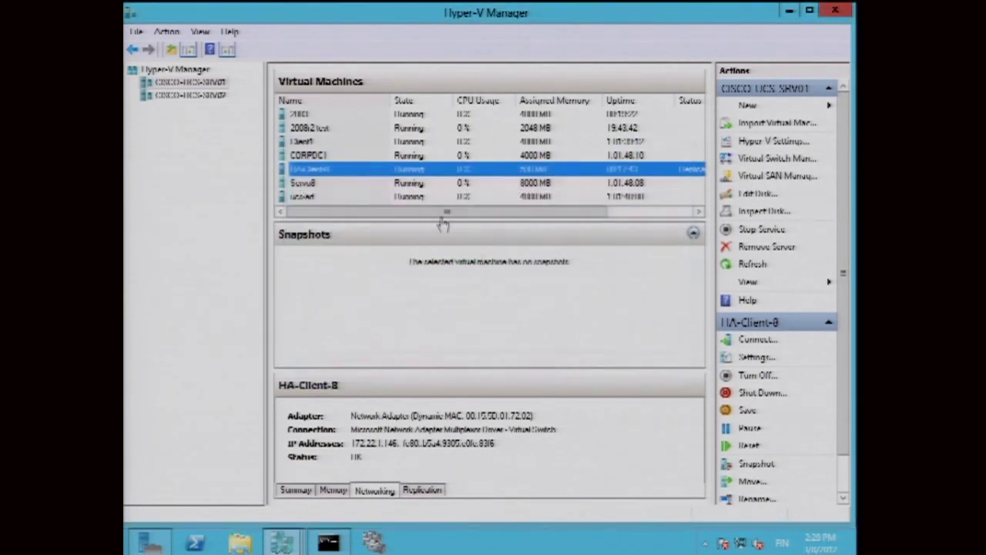
# Turn off the HA-Client-8 virtual machine
pyautogui.rightClick(386, 173)
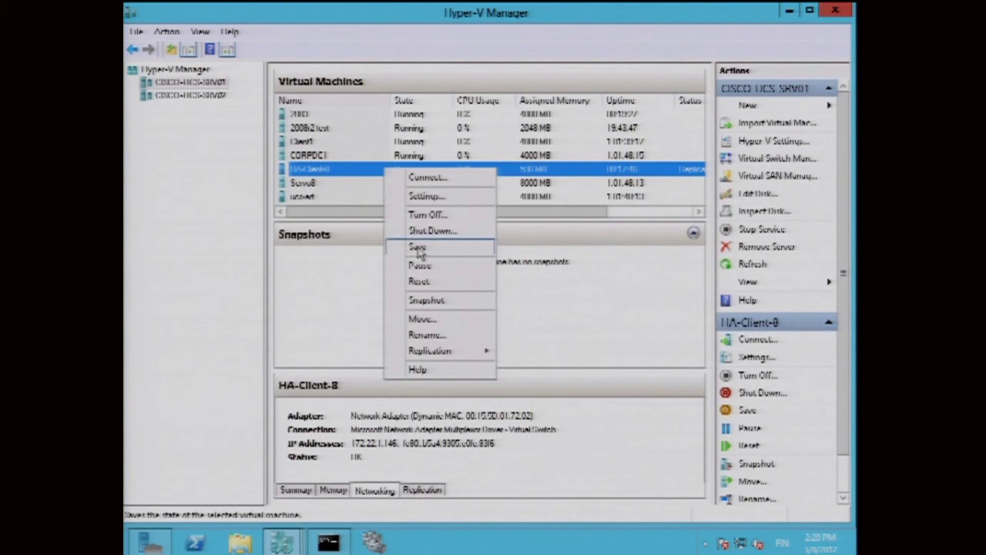
pyautogui.click(426, 215)
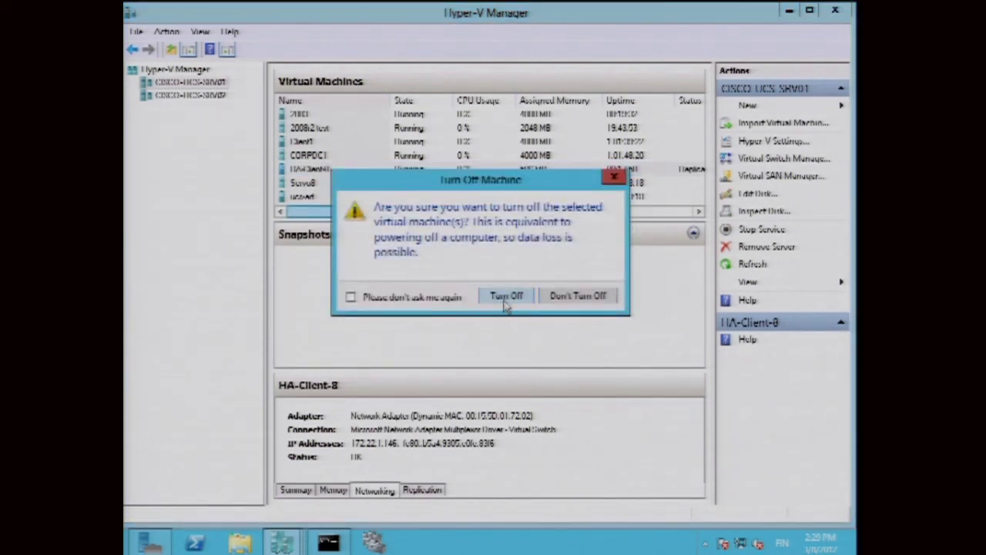
pyautogui.click(505, 302)
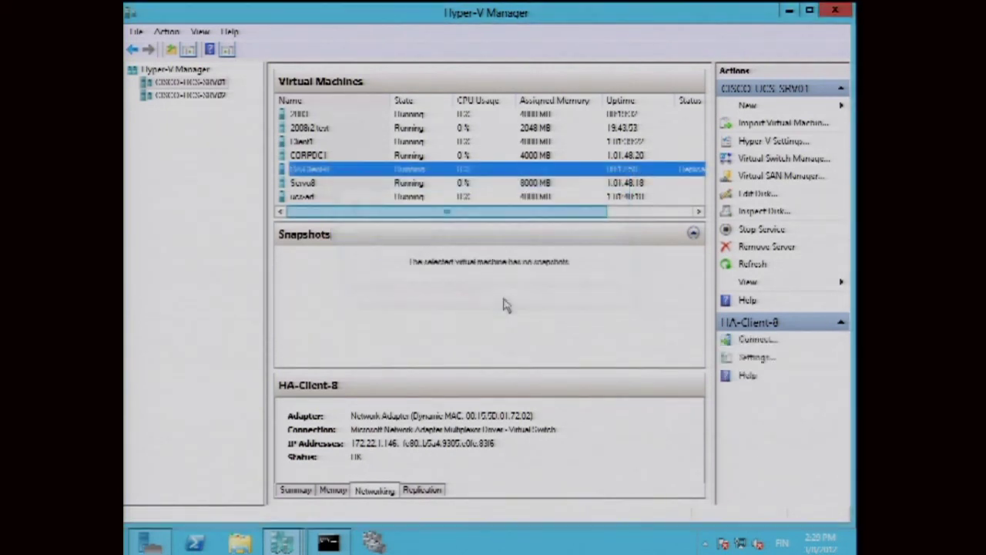
# Start the planned failover of HA-Client-8, keeping the option to start the replica virtual machine after failover
pyautogui.rightClick(391, 169)
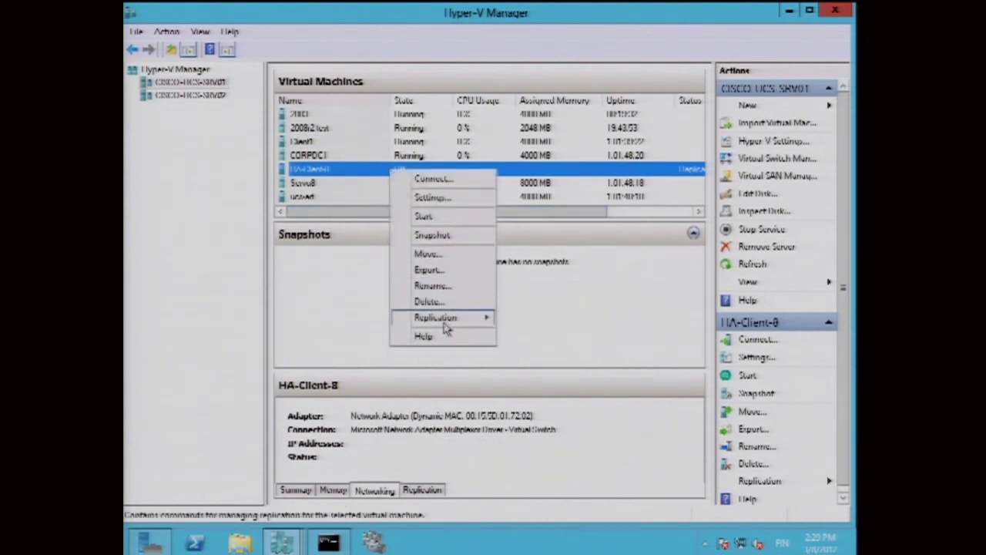
pyautogui.moveTo(454, 319)
pyautogui.click(517, 319)
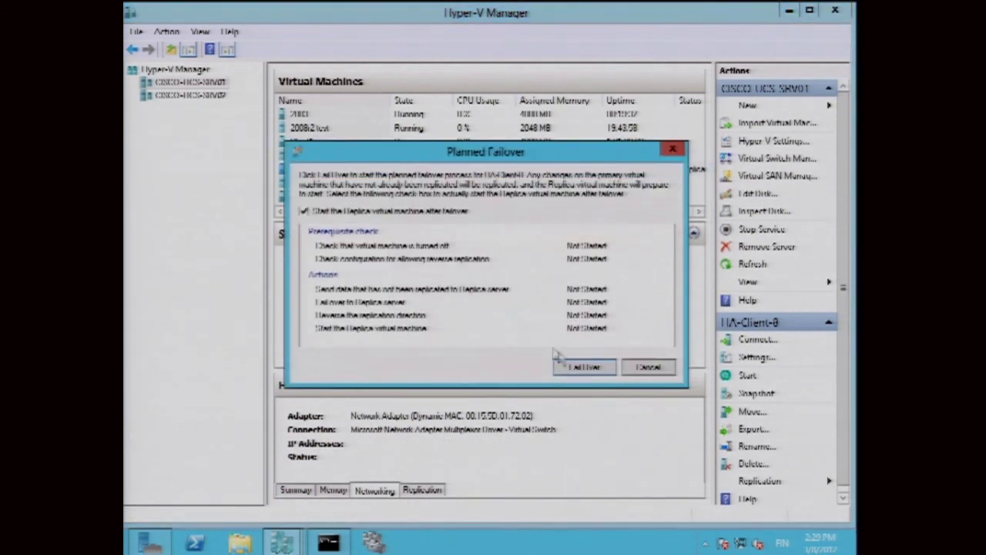
pyautogui.click(572, 367)
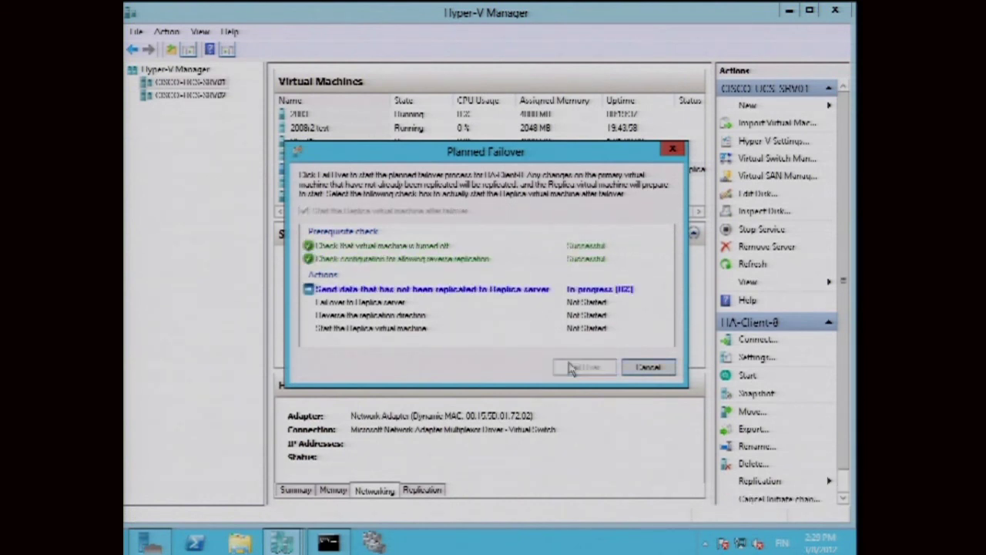